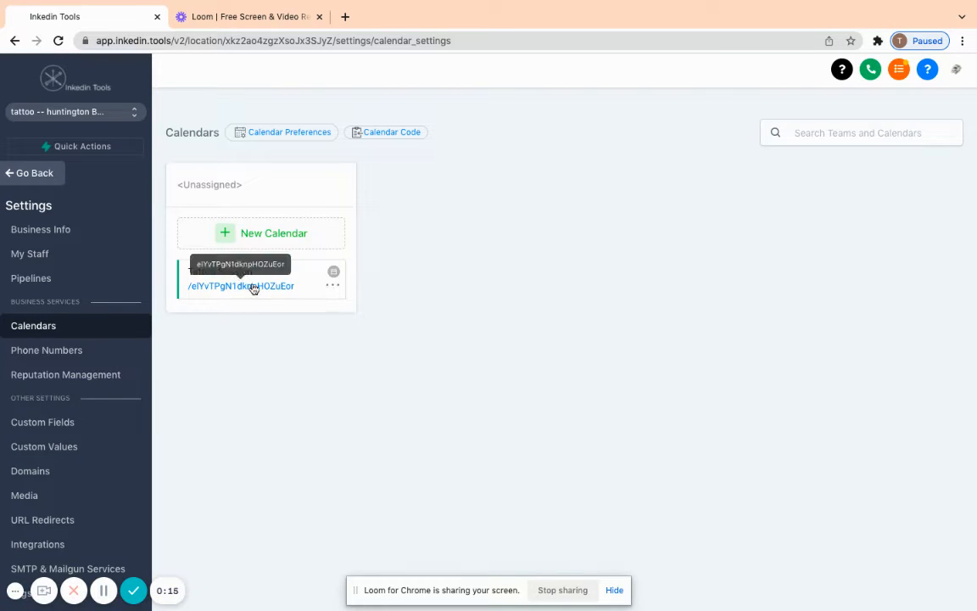
# - Open the Tattoo Session calendar for editing and review its team and event setup
pyautogui.click(334, 285)
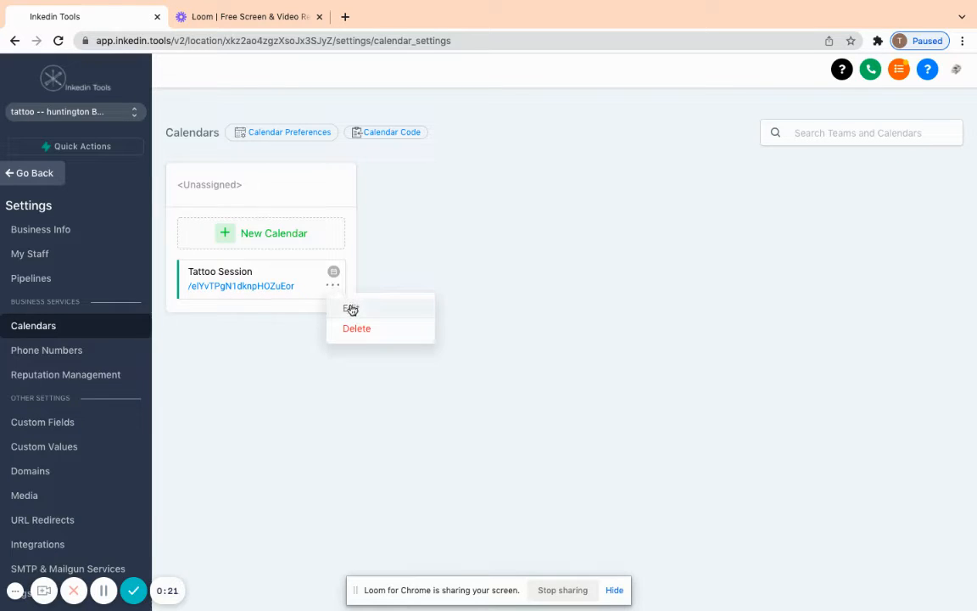
pyautogui.click(351, 308)
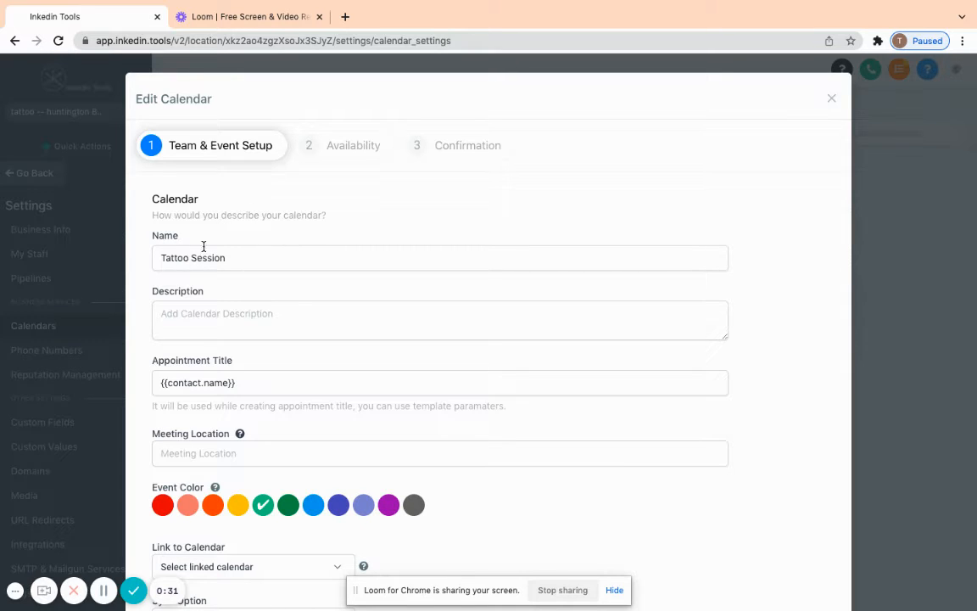
pyautogui.scroll(-2, 240, 267)
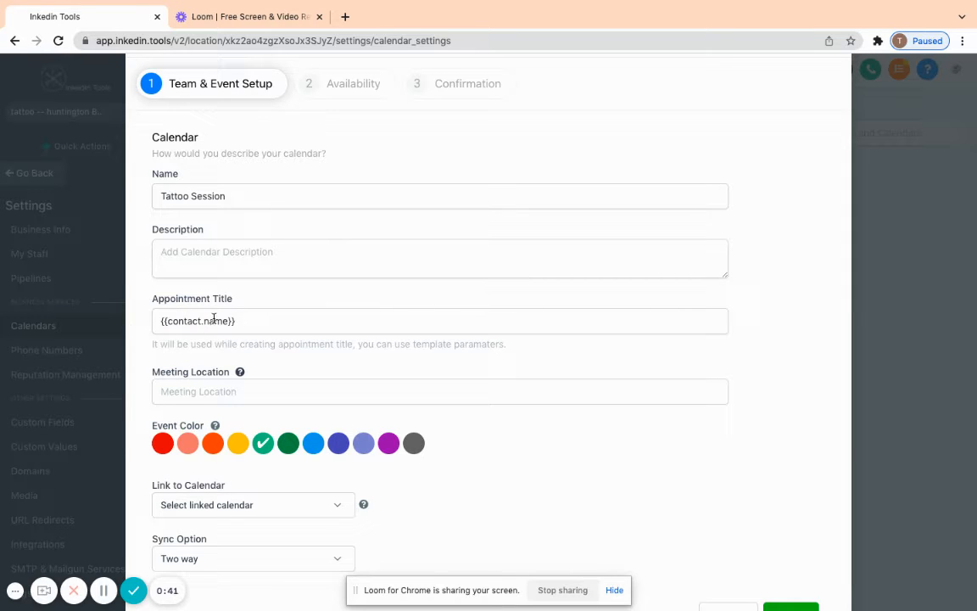
pyautogui.scroll(-1, 261, 306)
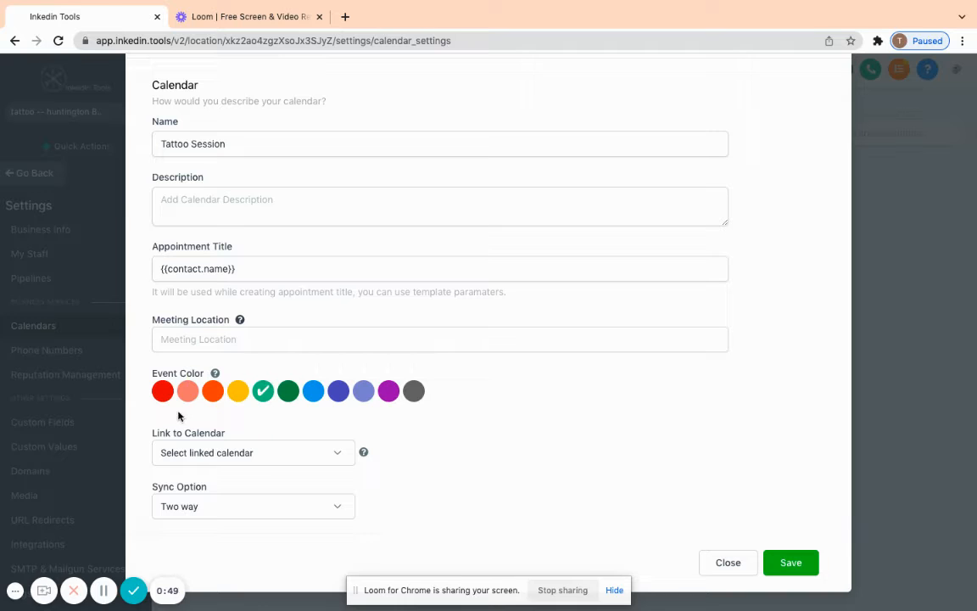
# - Check the choices offered for the linked calendar and for the sync option without changing either
pyautogui.click(335, 456)
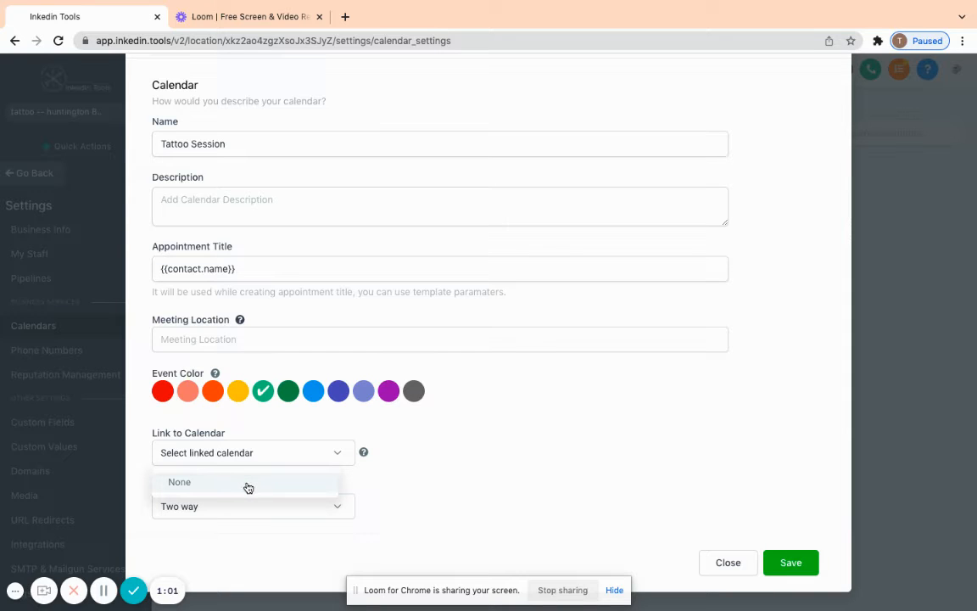
pyautogui.click(390, 433)
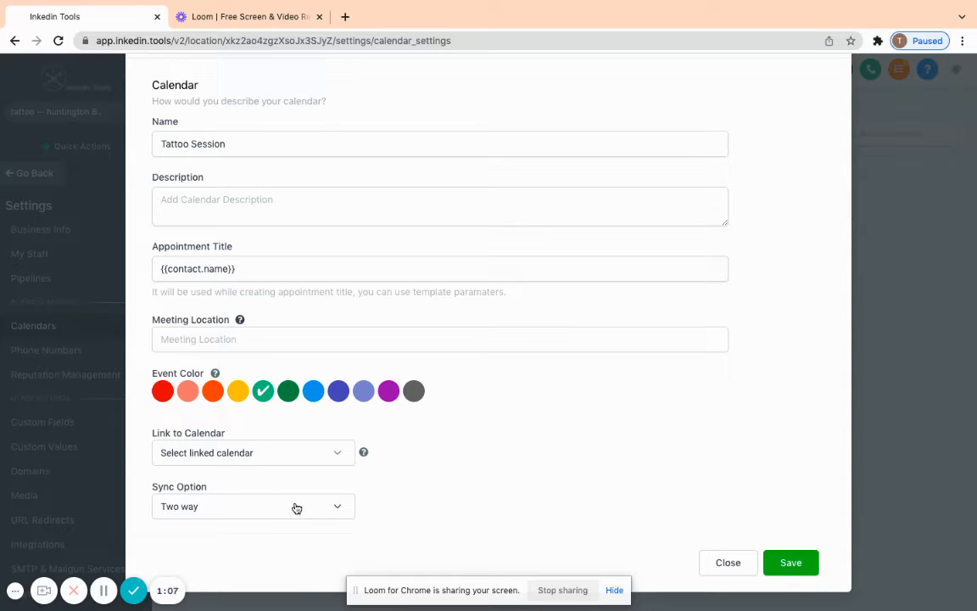
pyautogui.click(341, 513)
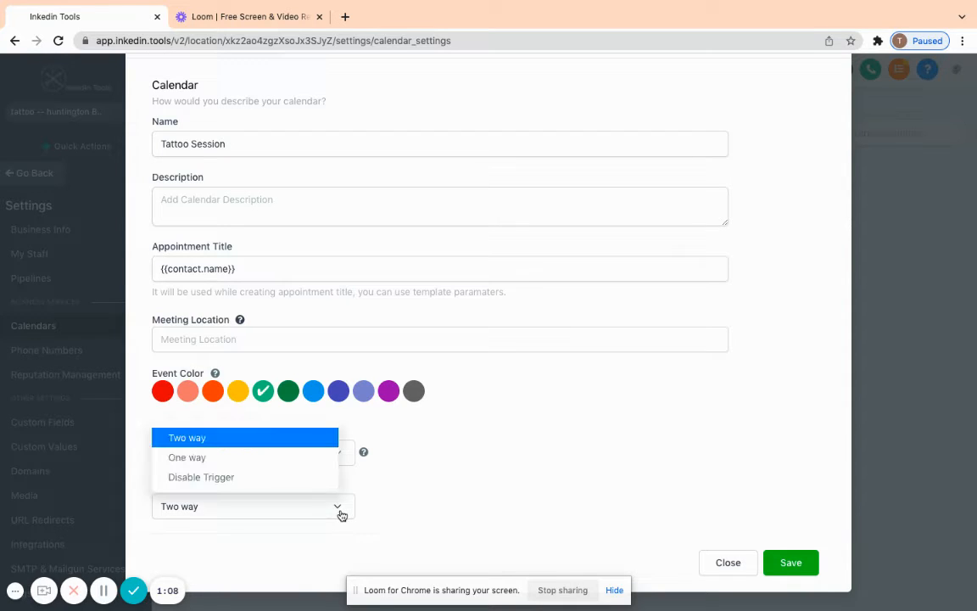
pyautogui.click(444, 457)
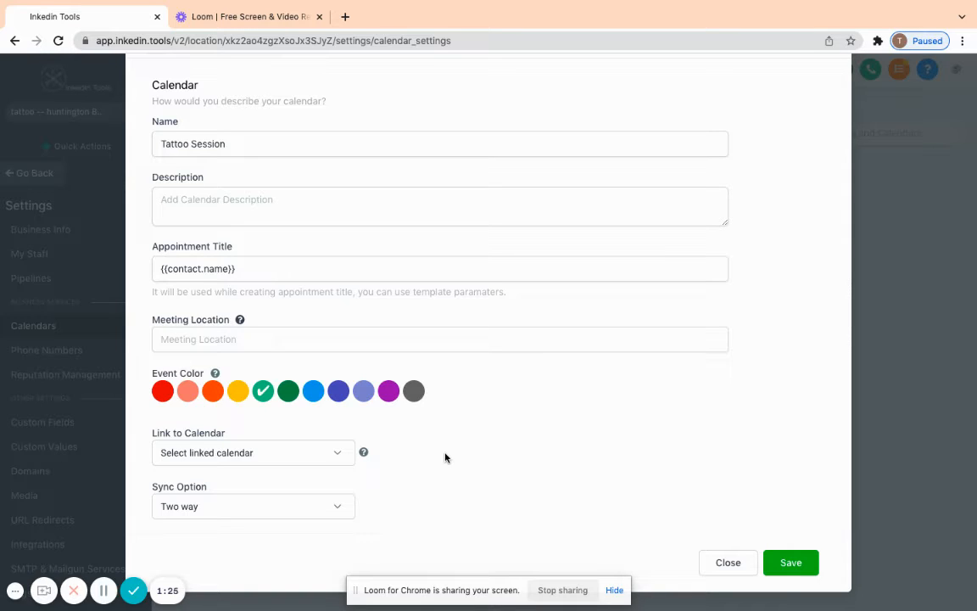
# - Save the team and event setup and continue to the availability settings
pyautogui.scroll(3, 286, 303)
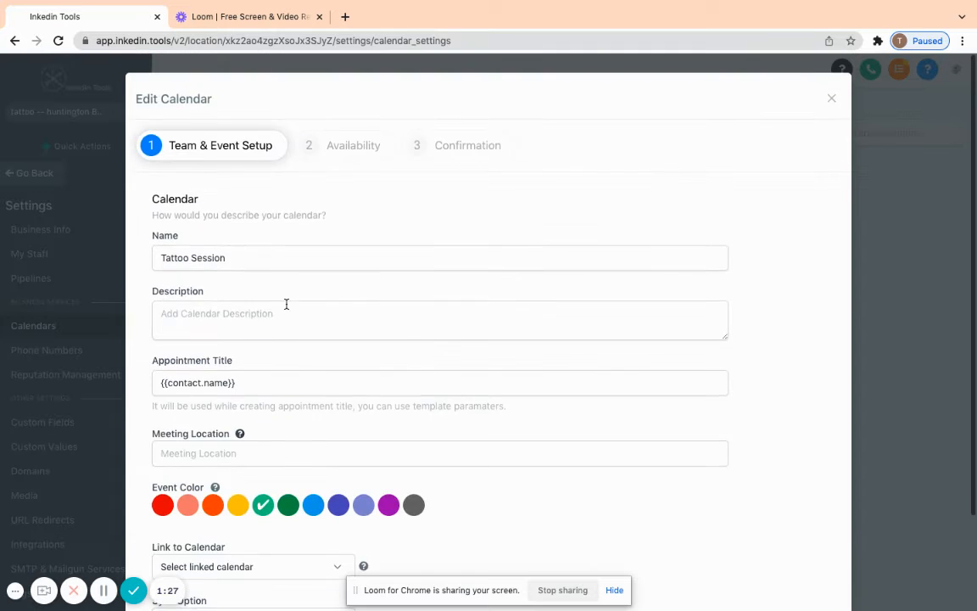
pyautogui.scroll(-3, 286, 302)
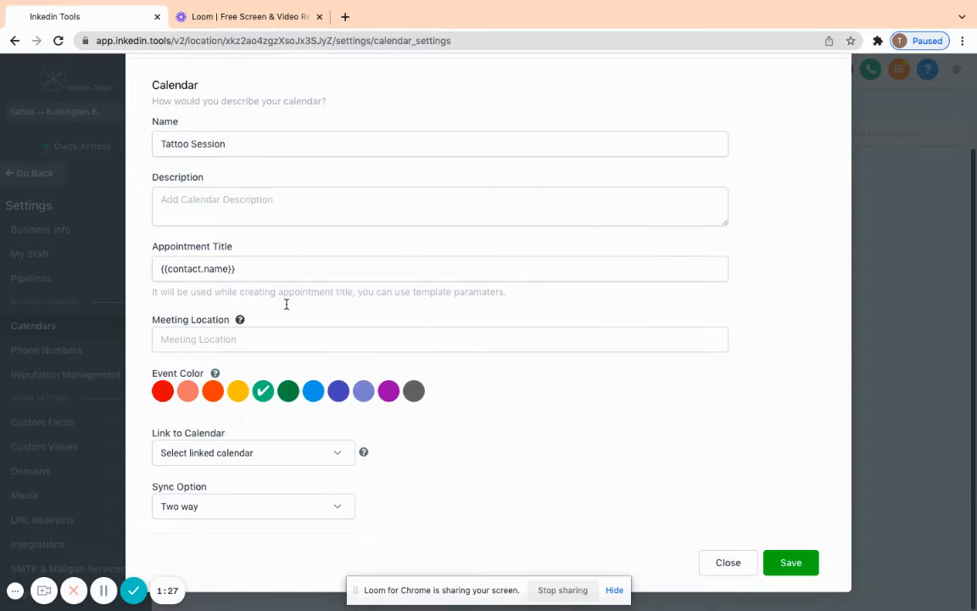
pyautogui.click(790, 564)
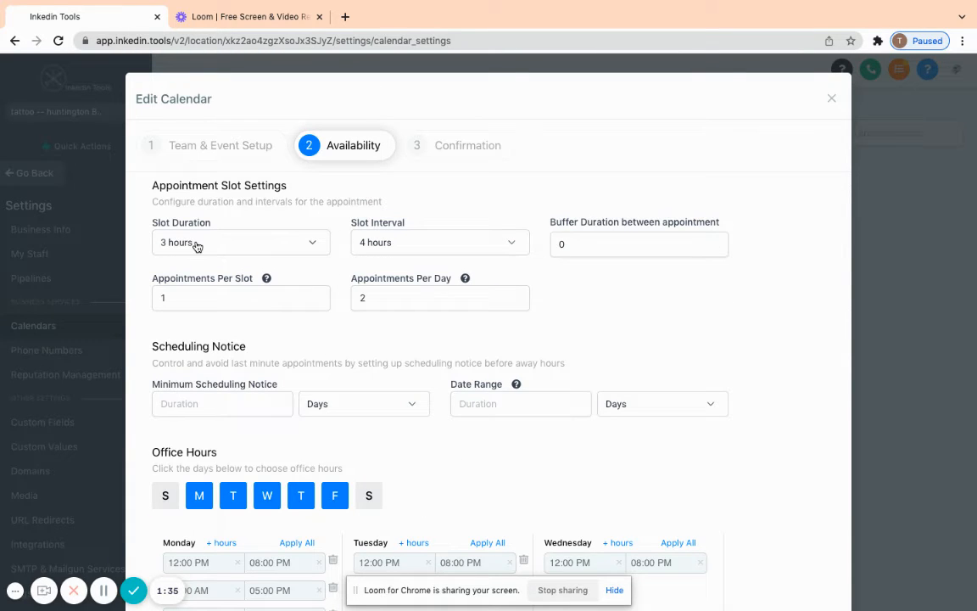
# - Set the minimum scheduling notice to 5 days
pyautogui.scroll(-1, 424, 160)
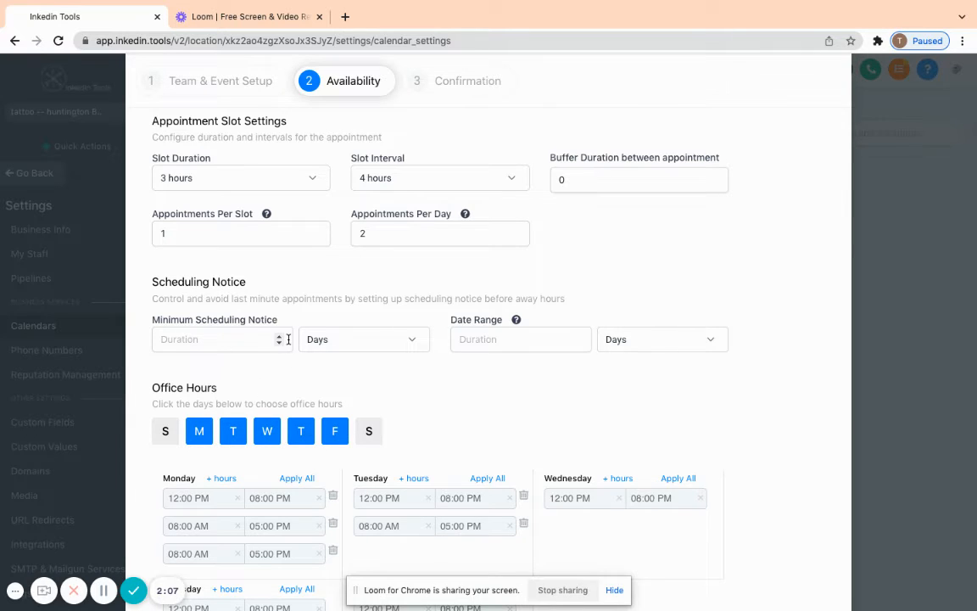
pyautogui.click(228, 339)
pyautogui.write('5')
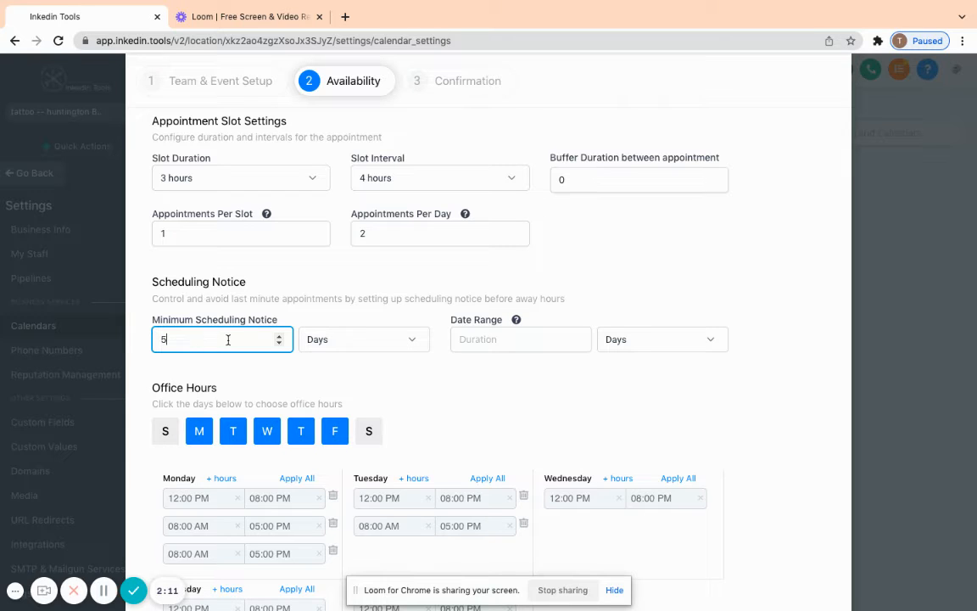
pyautogui.click(351, 373)
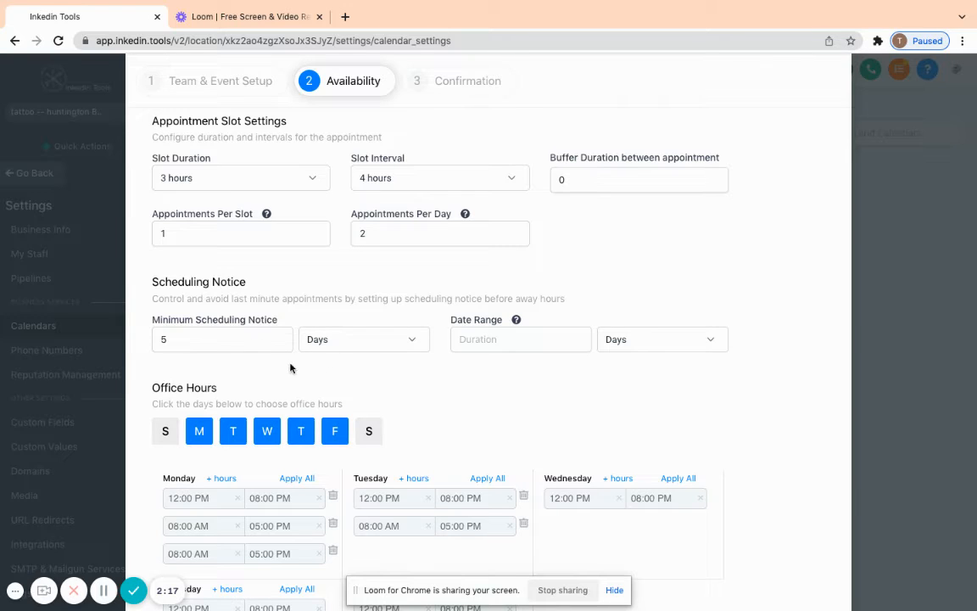
# - Set the date range for bookings to 3 months
pyautogui.click(465, 345)
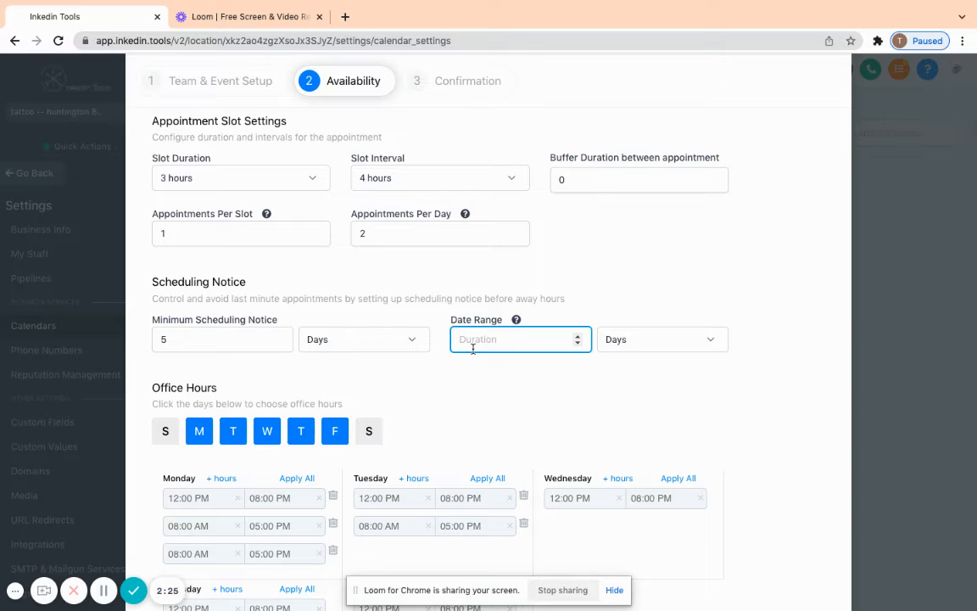
pyautogui.write('3')
pyautogui.click(689, 342)
pyautogui.click(652, 410)
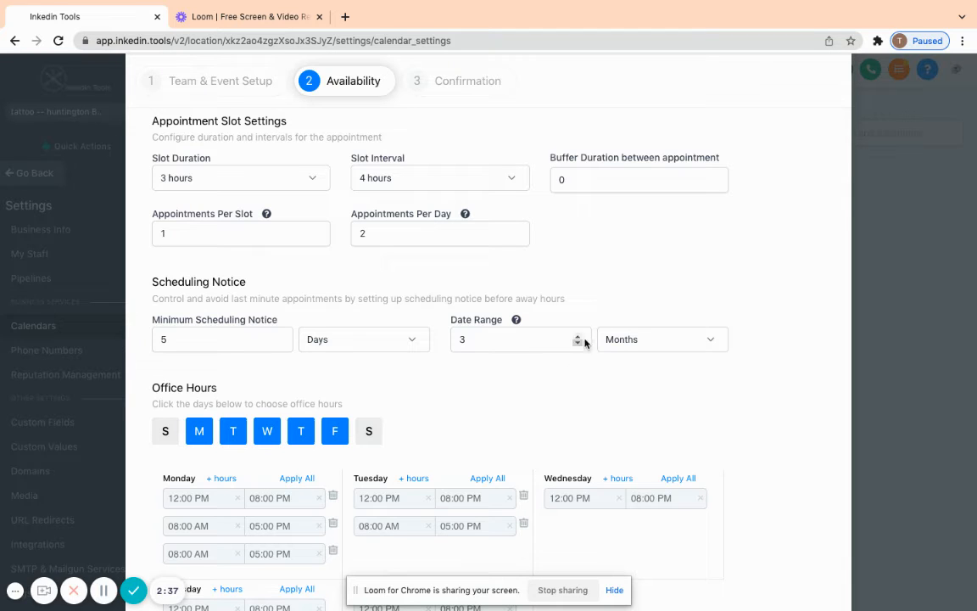
# - Review the appointment slot settings, scheduling notice and the office hours of each weekday
pyautogui.scroll(-1, 519, 300)
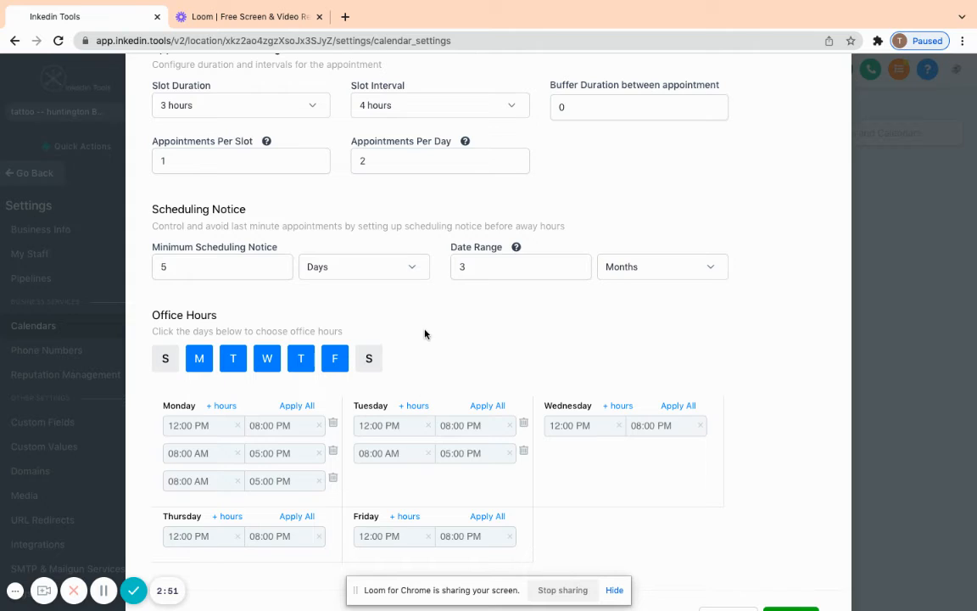
pyautogui.scroll(-1, 425, 333)
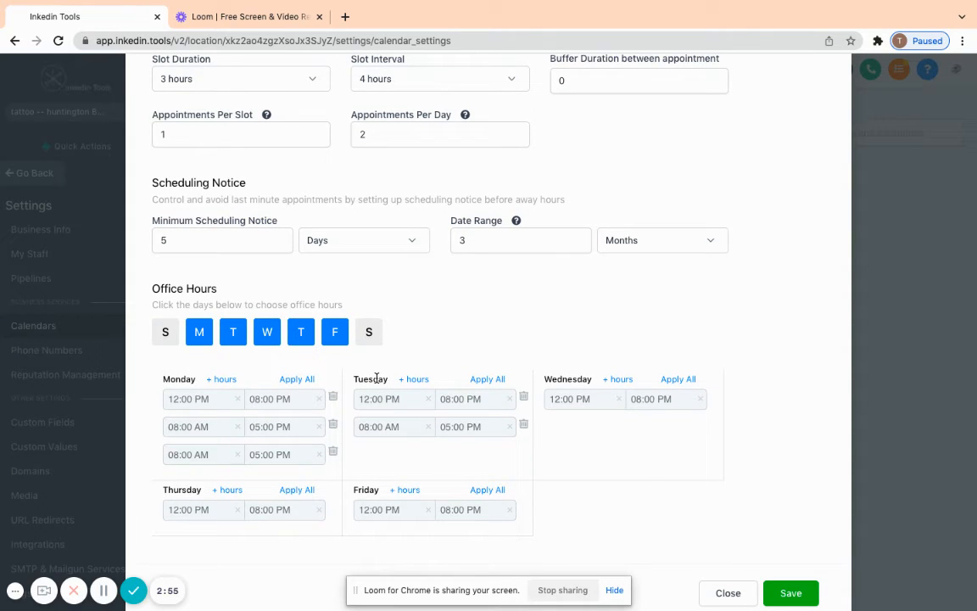
pyautogui.scroll(2, 373, 377)
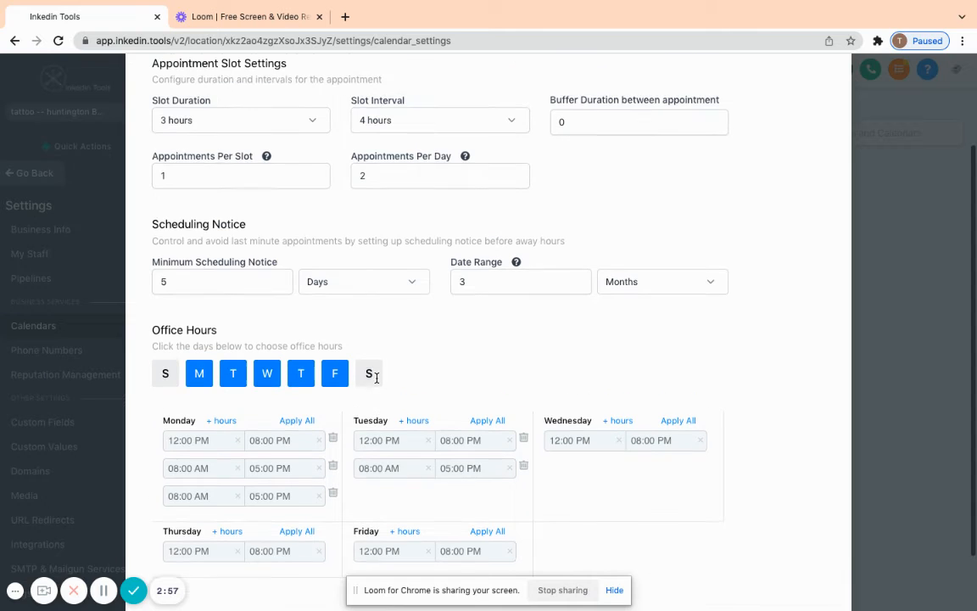
pyautogui.scroll(-3, 377, 382)
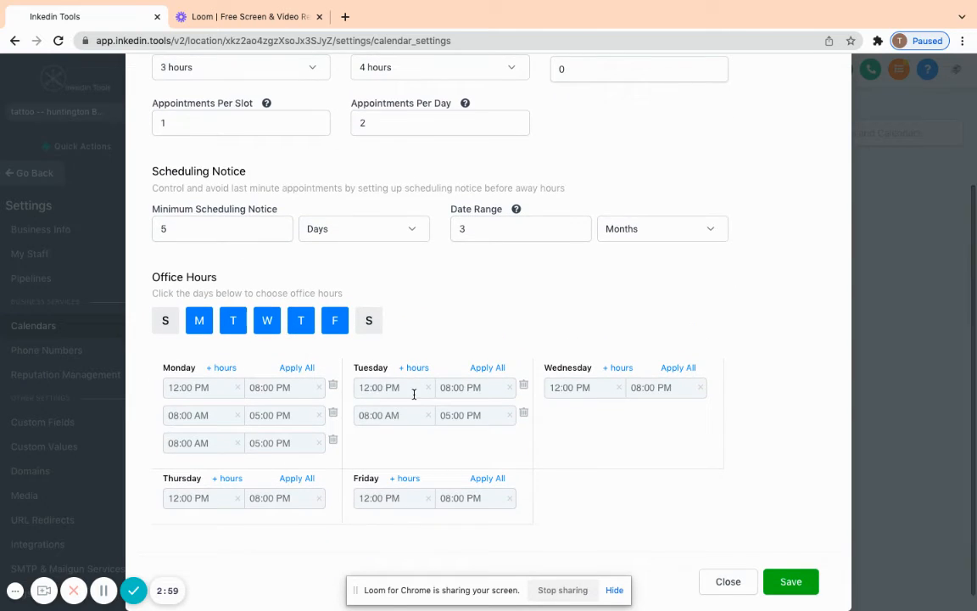
pyautogui.scroll(3, 408, 377)
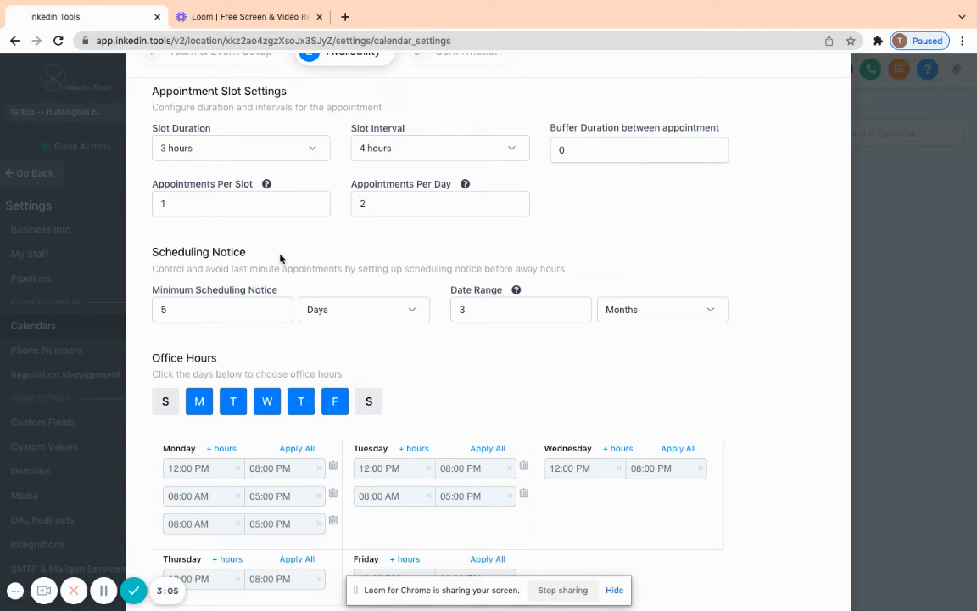
pyautogui.scroll(-2, 421, 360)
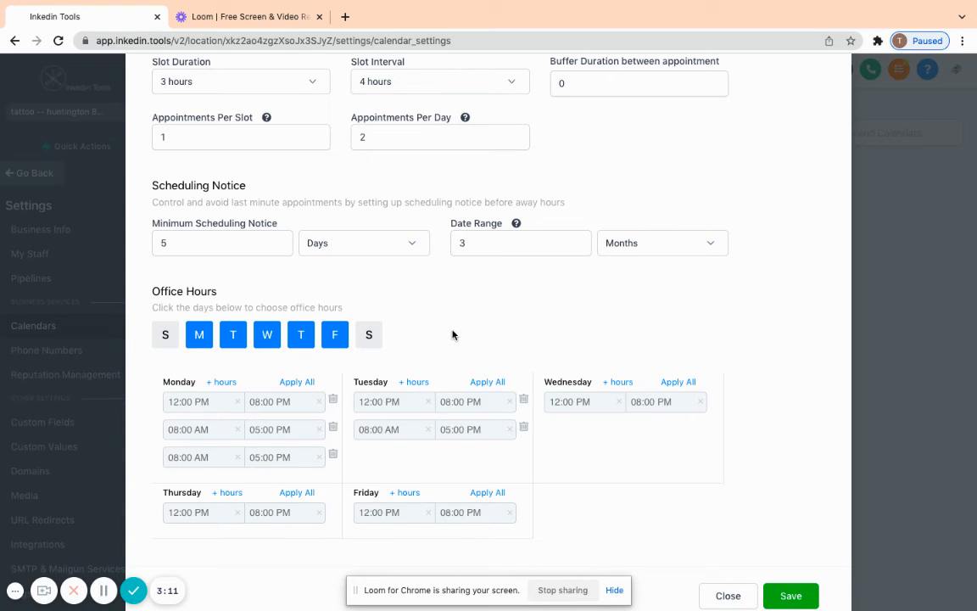
pyautogui.scroll(3, 451, 332)
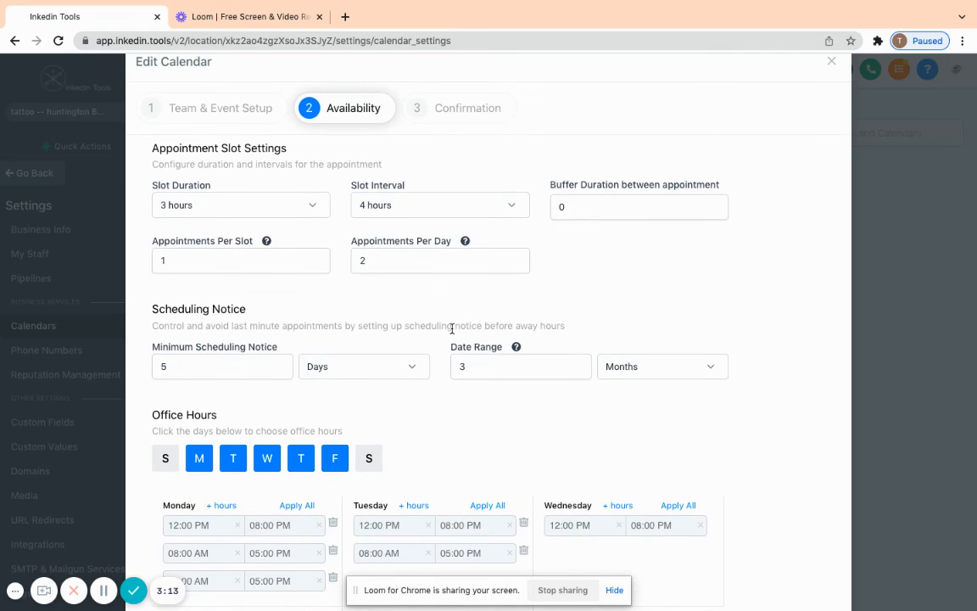
pyautogui.scroll(-1, 451, 329)
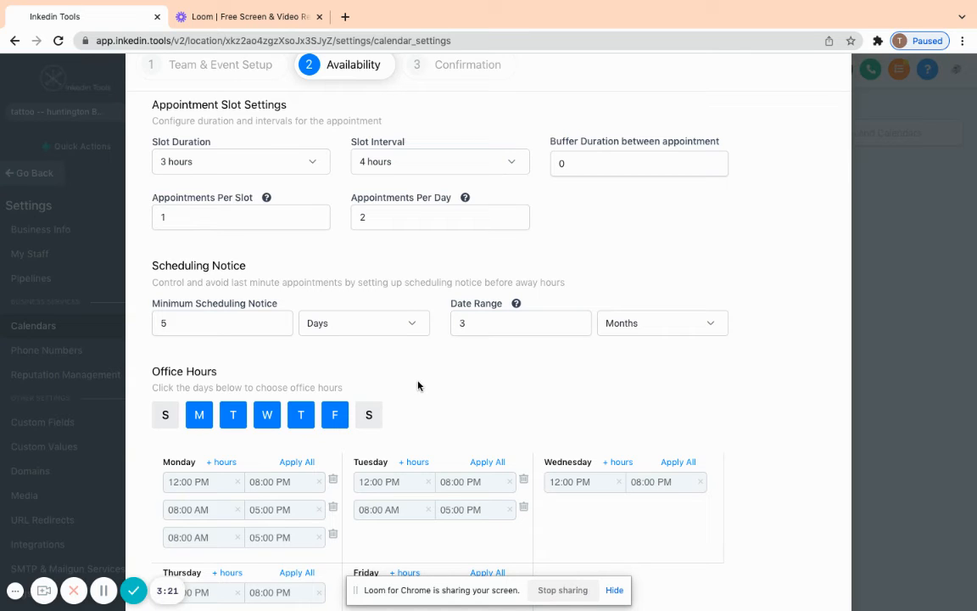
pyautogui.scroll(2, 417, 386)
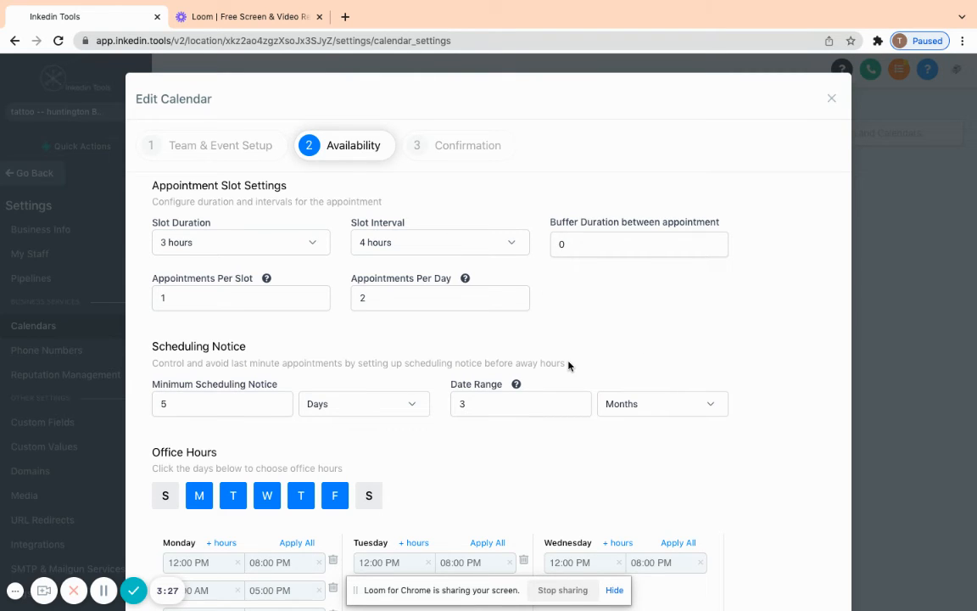
pyautogui.scroll(-3, 654, 310)
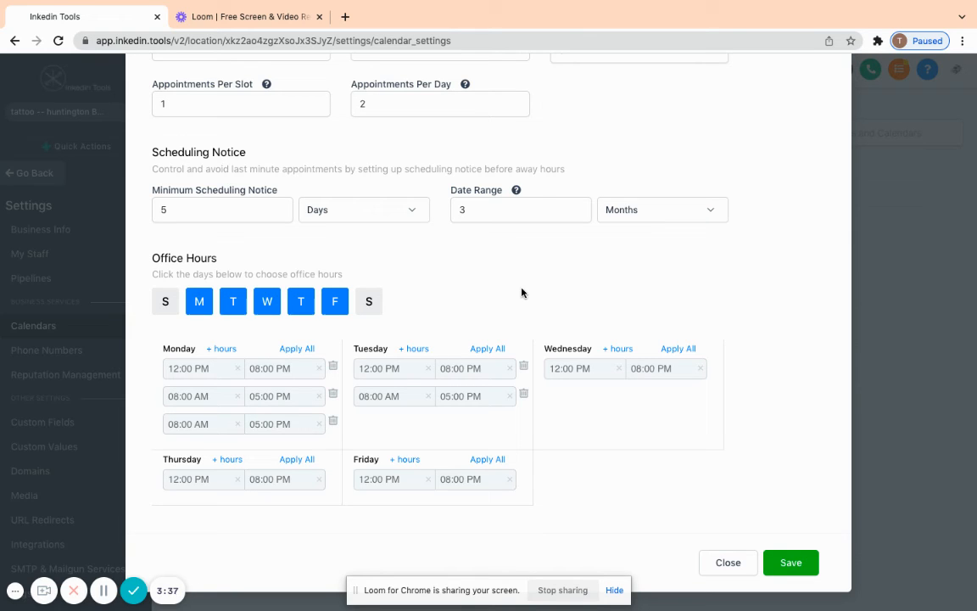
pyautogui.scroll(2, 521, 293)
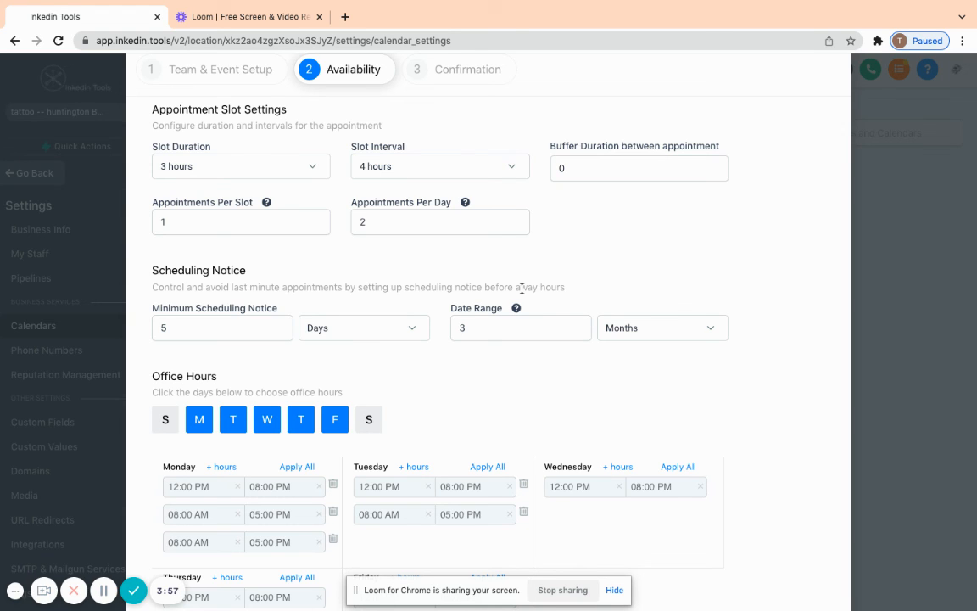
pyautogui.scroll(-3, 700, 222)
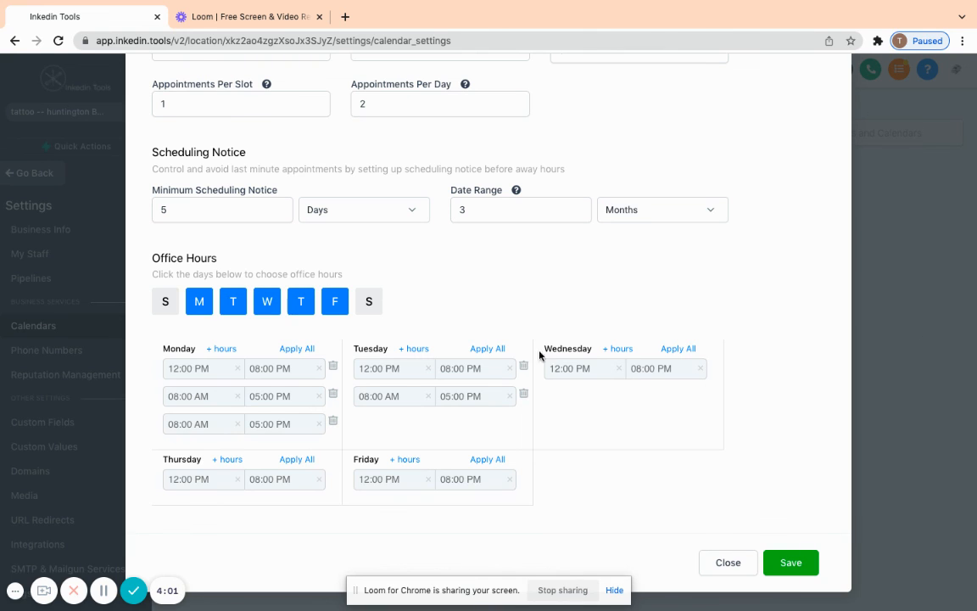
pyautogui.scroll(5, 566, 365)
pyautogui.scroll(-5, 545, 504)
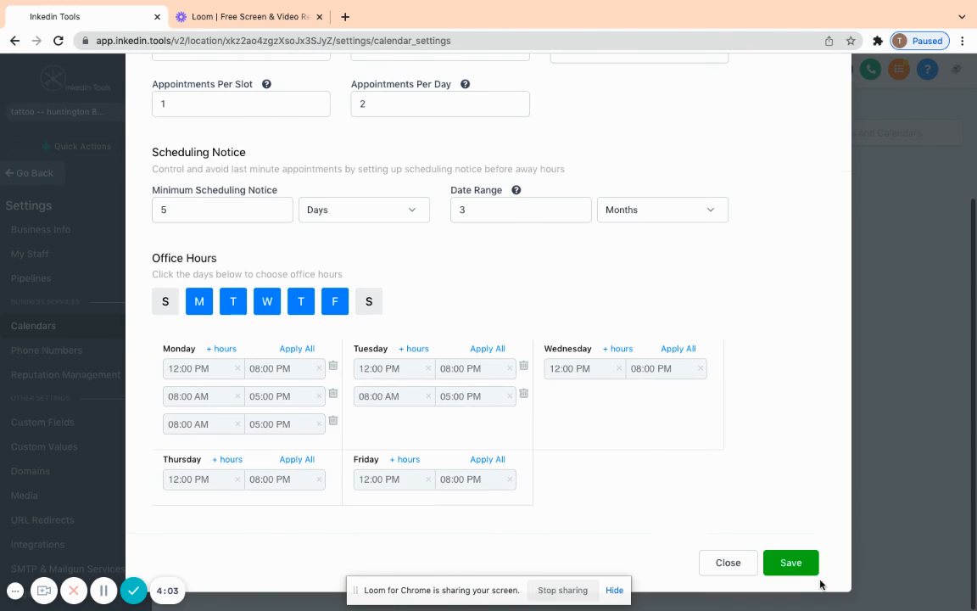
pyautogui.scroll(5, 699, 517)
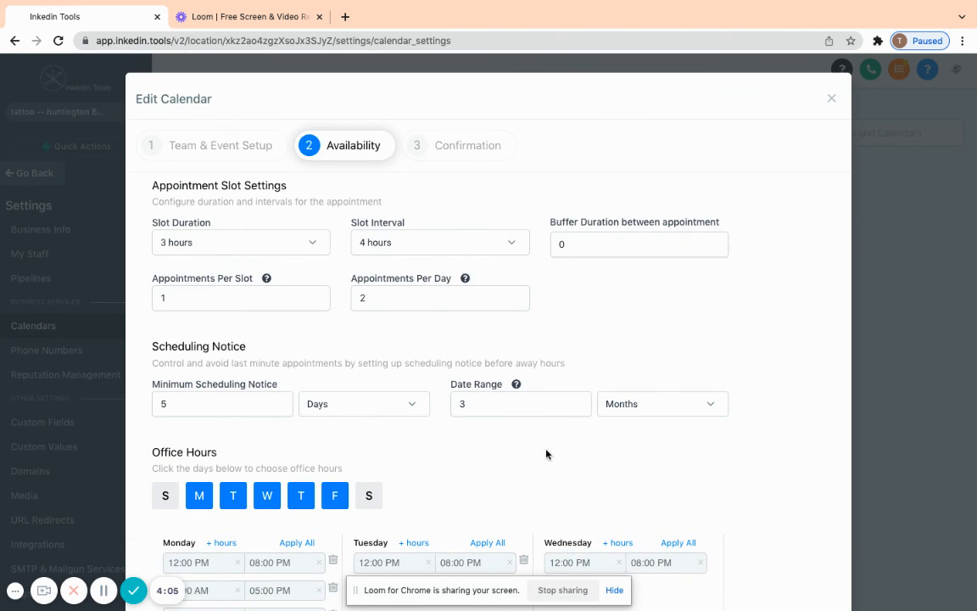
# - Save the availability settings and continue to the confirmation settings
pyautogui.scroll(-5, 800, 336)
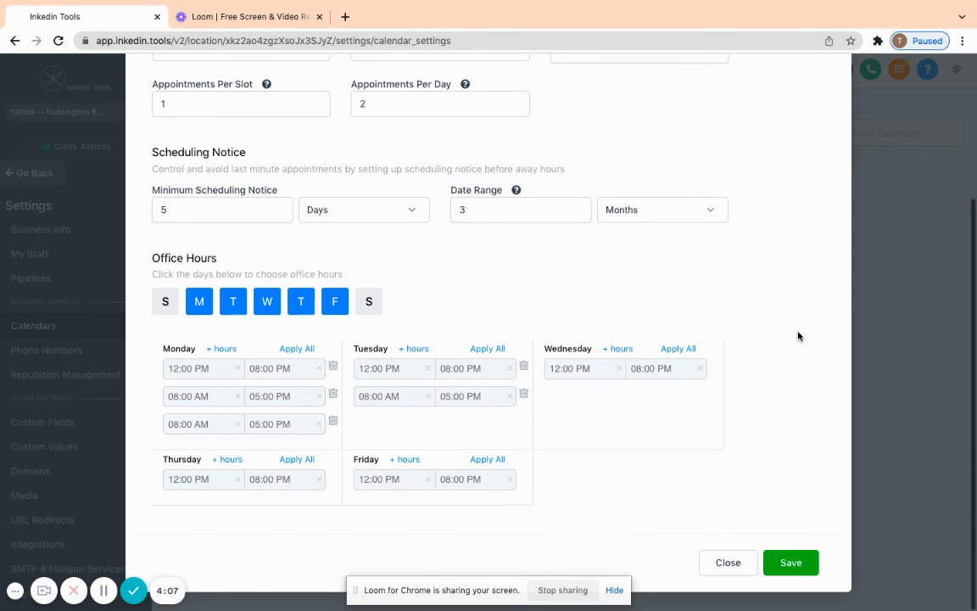
pyautogui.click(790, 564)
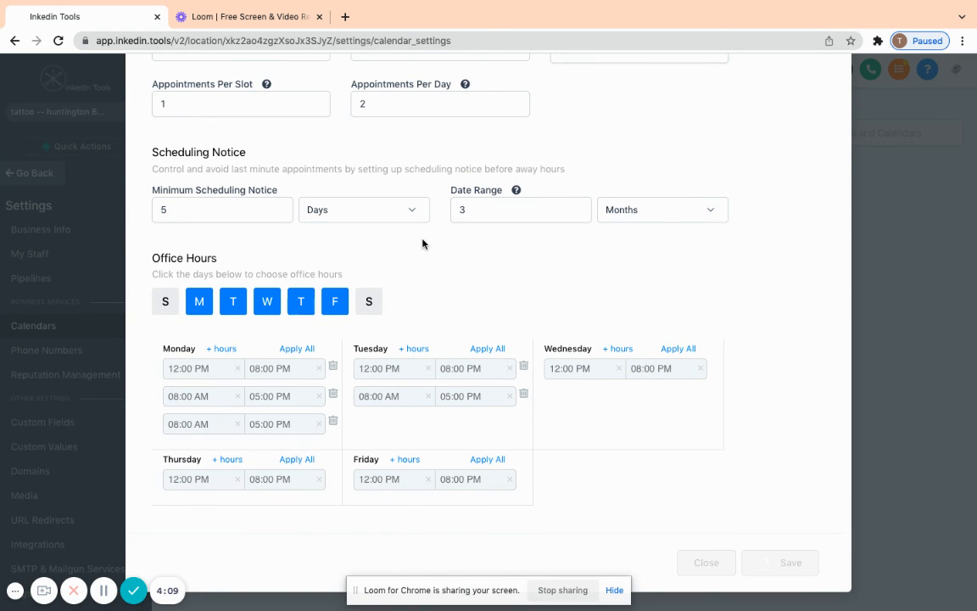
pyautogui.click(458, 156)
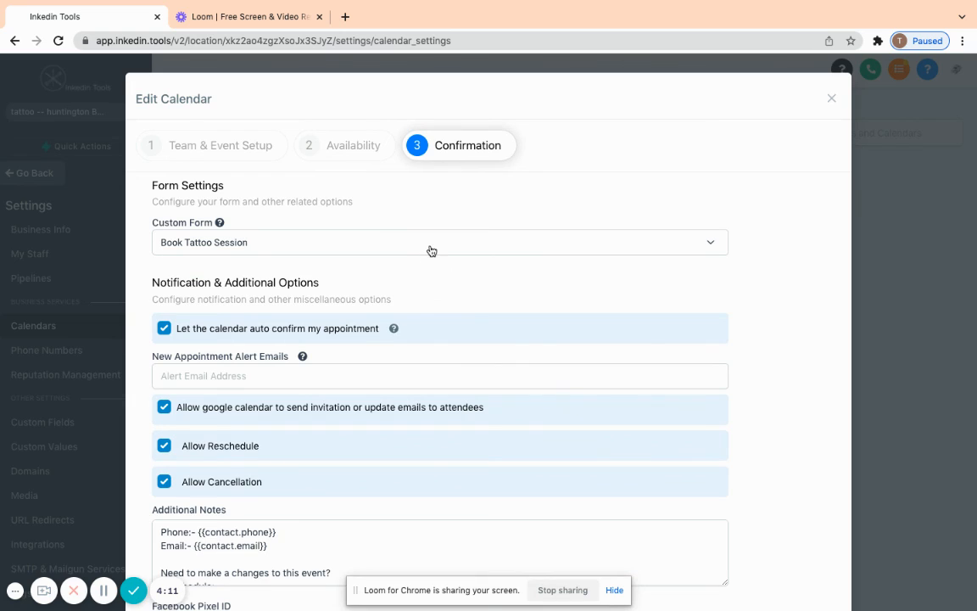